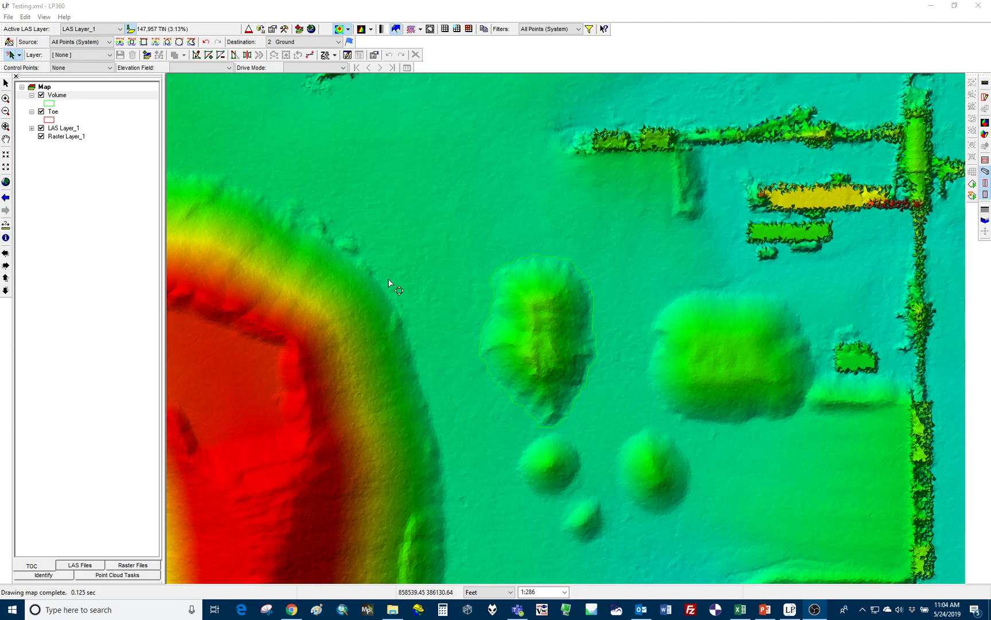
# Review the Volume layer's attributes in Feature Analyst alongside the Volumetric Analysis task's volume output settings
pyautogui.rightClick(124, 94)
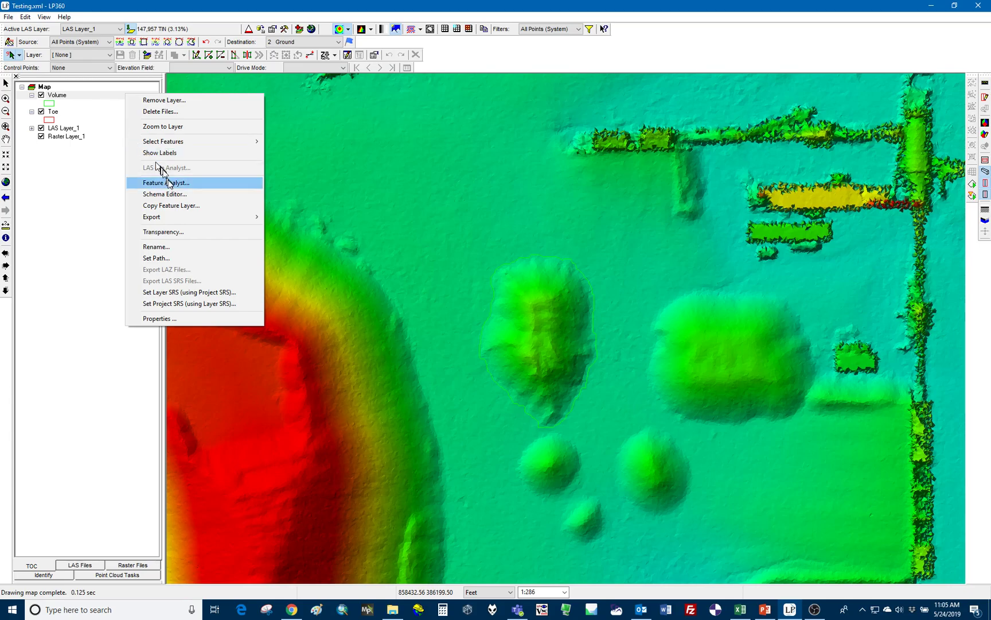
pyautogui.click(181, 183)
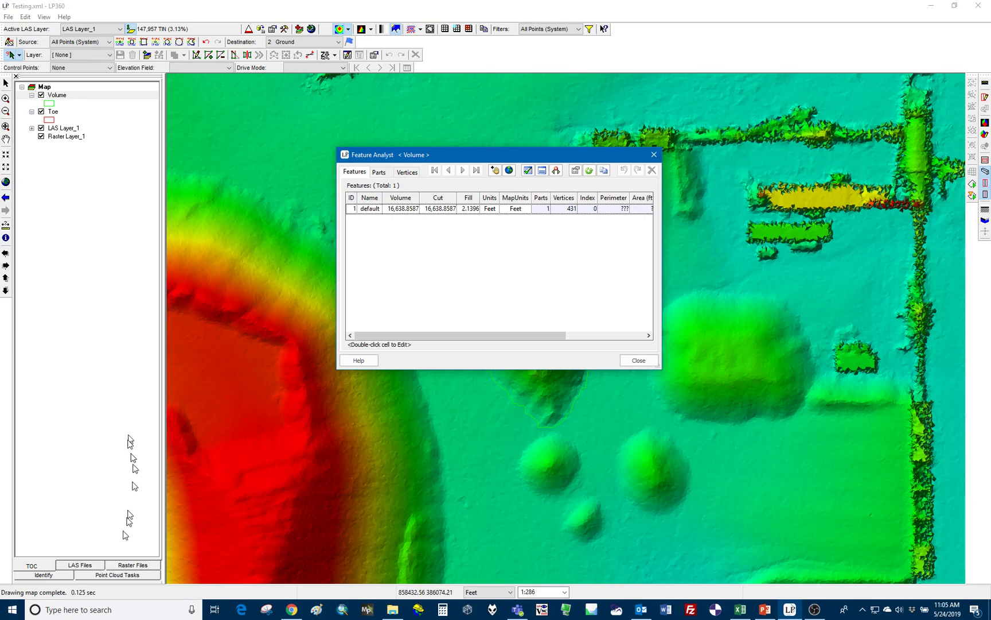
pyautogui.click(115, 574)
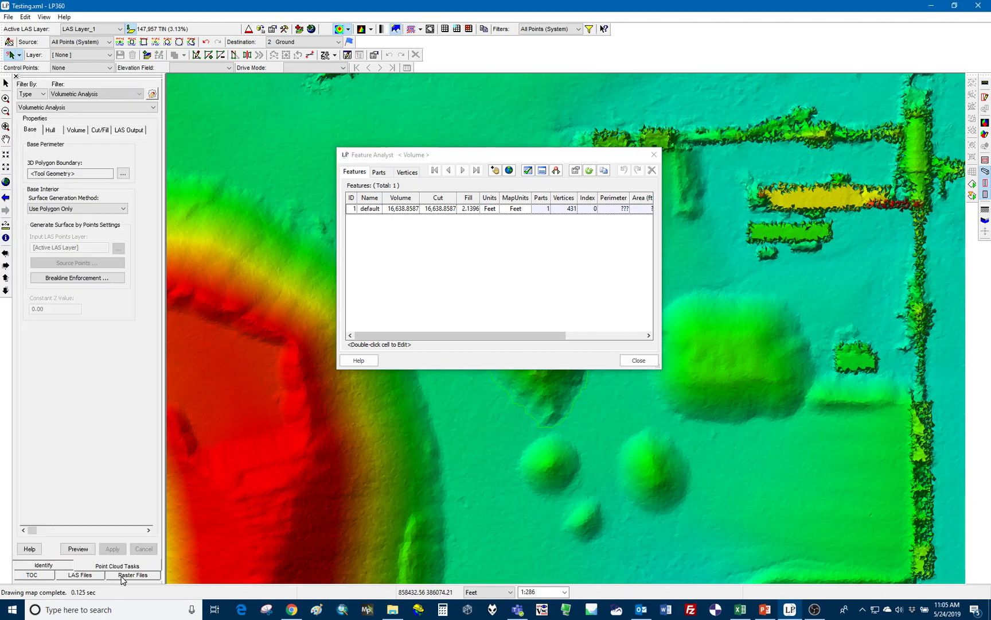
pyautogui.click(75, 130)
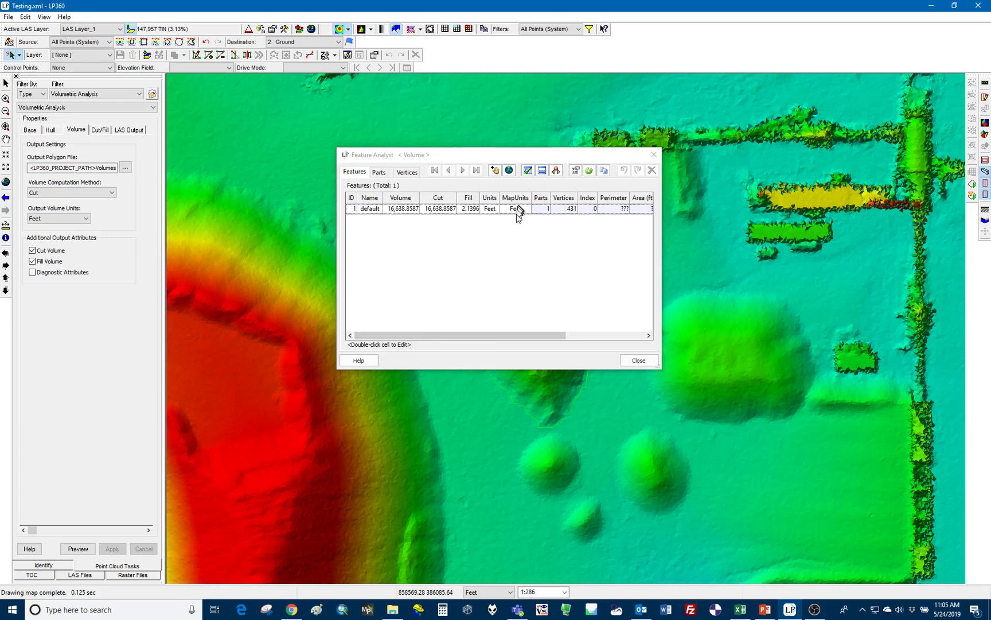
pyautogui.click(637, 360)
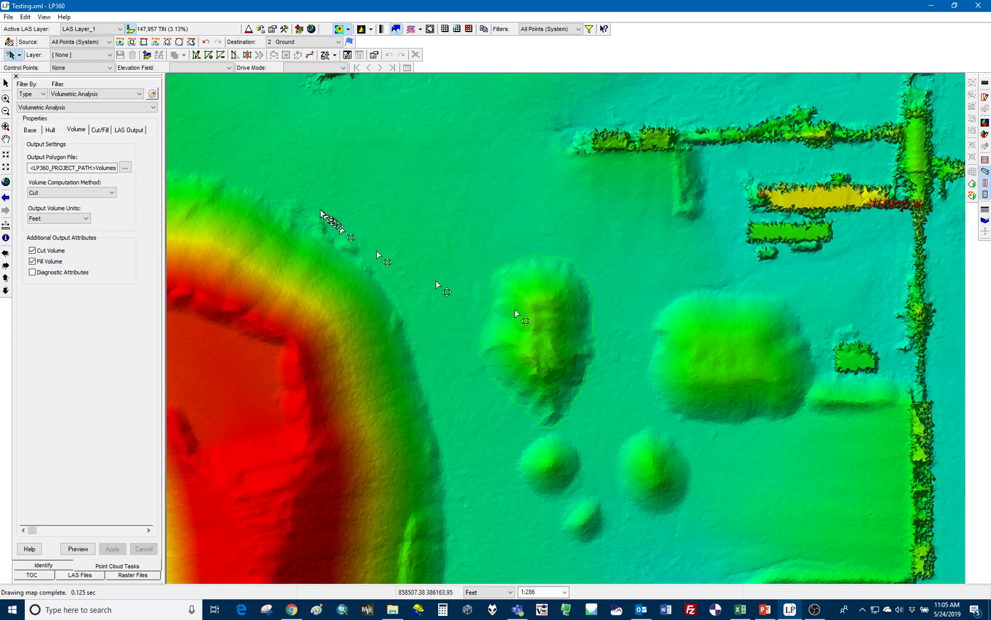
# Remove the Cut and Fill fields from the Volume layer's attributes in the Schema Editor
pyautogui.click(36, 574)
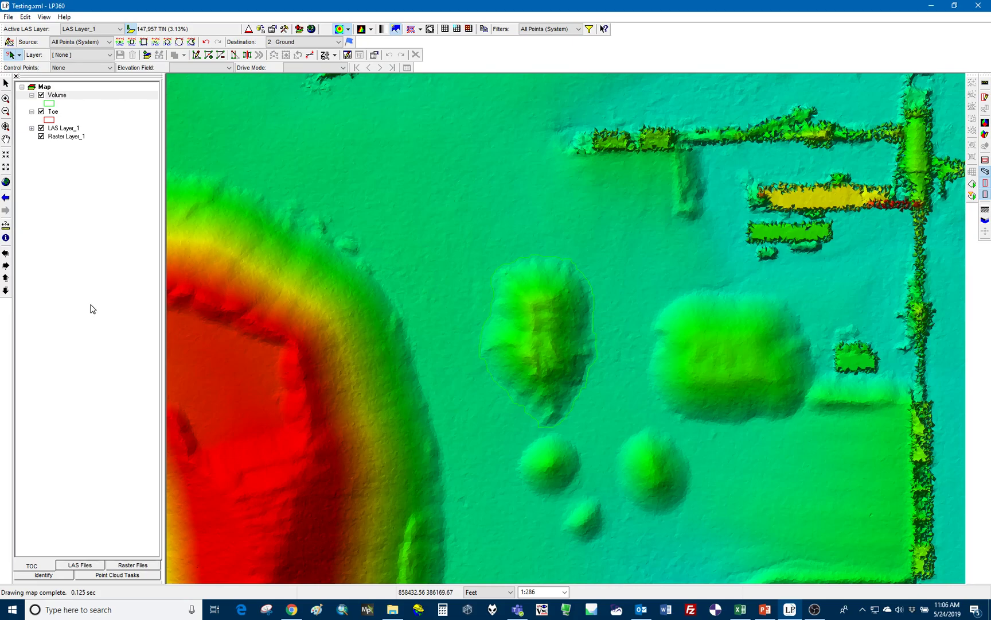
pyautogui.rightClick(104, 98)
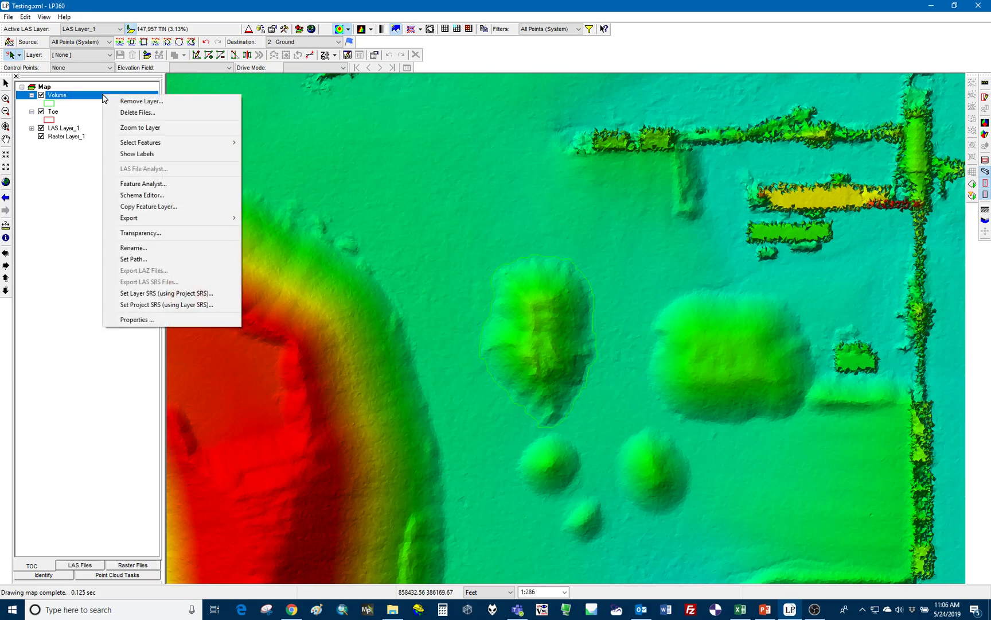
pyautogui.click(149, 198)
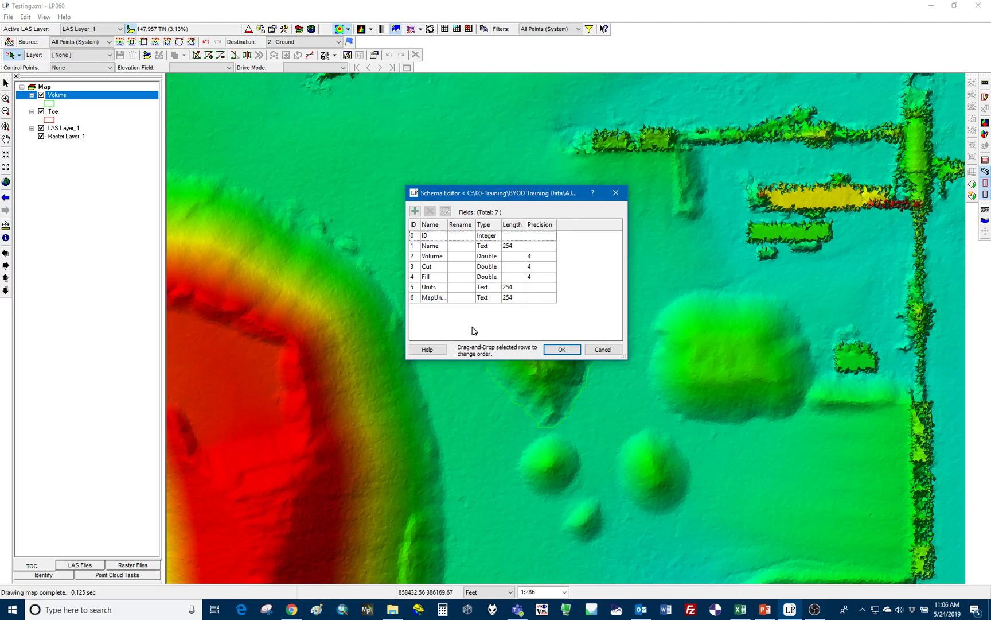
pyautogui.click(449, 270)
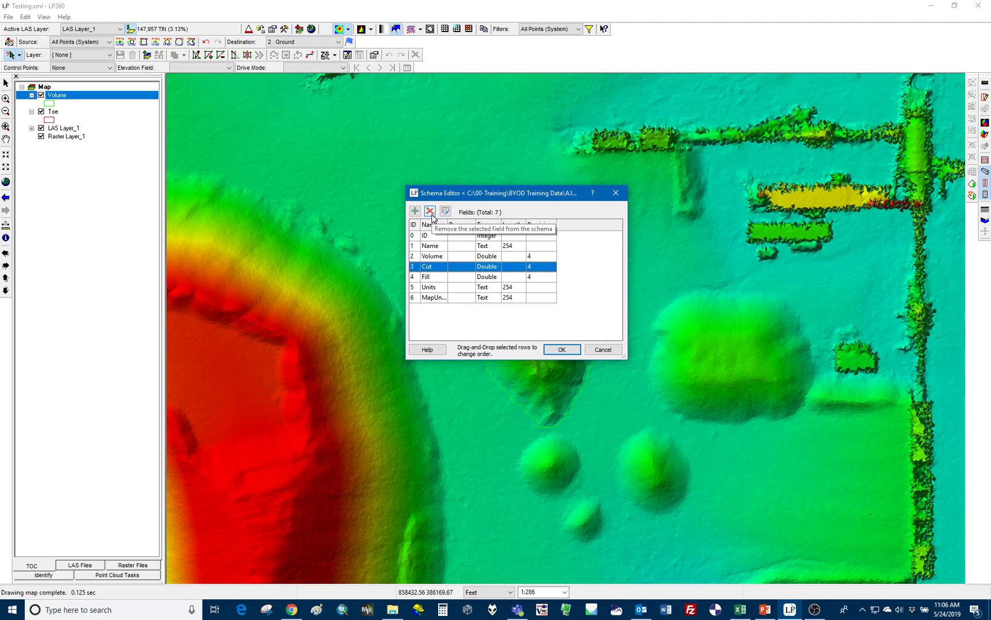
pyautogui.keyDown('ctrl'); pyautogui.click(452, 278); pyautogui.keyUp('ctrl')
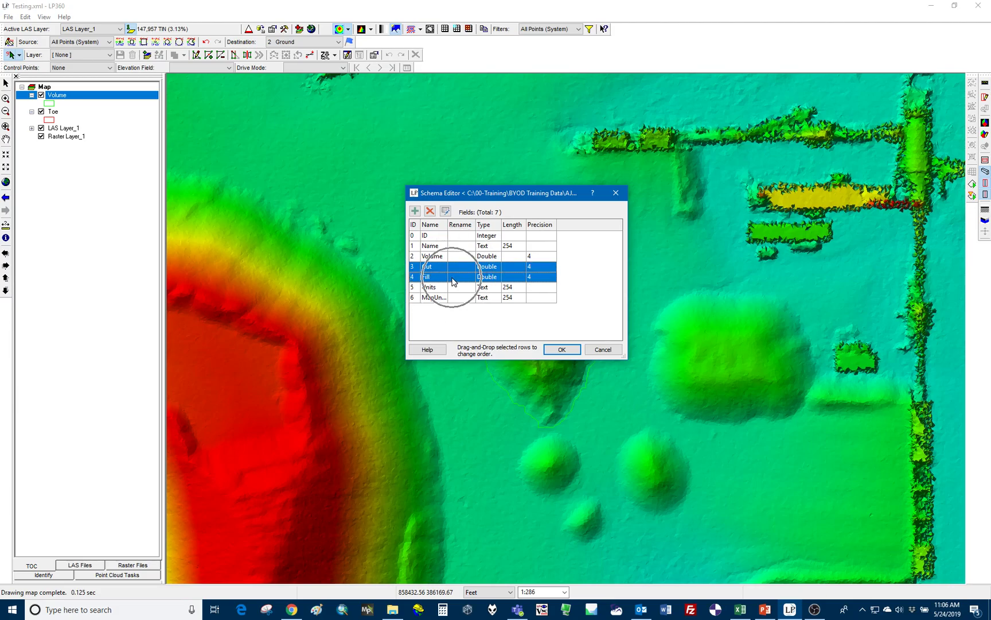
pyautogui.click(431, 215)
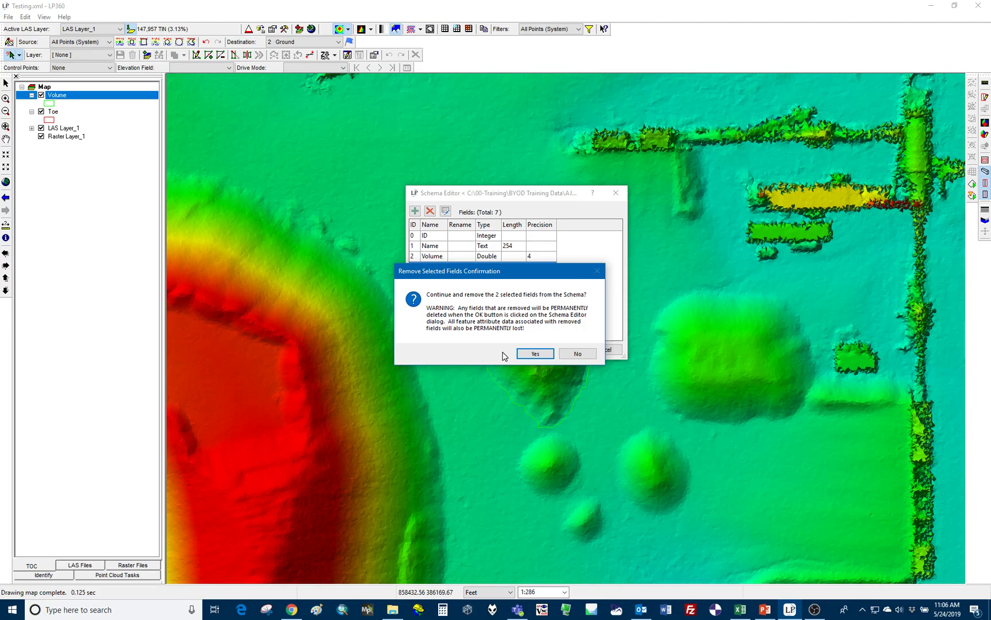
pyautogui.click(527, 353)
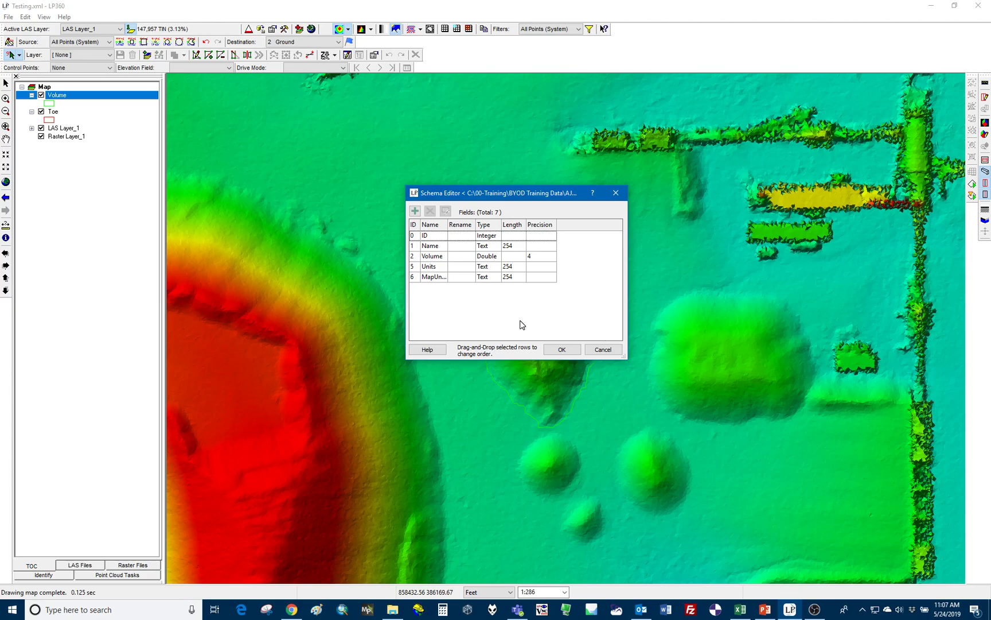
# Add a text field named Matl.Code with a length of 50 to the Volume layer's schema
pyautogui.click(415, 211)
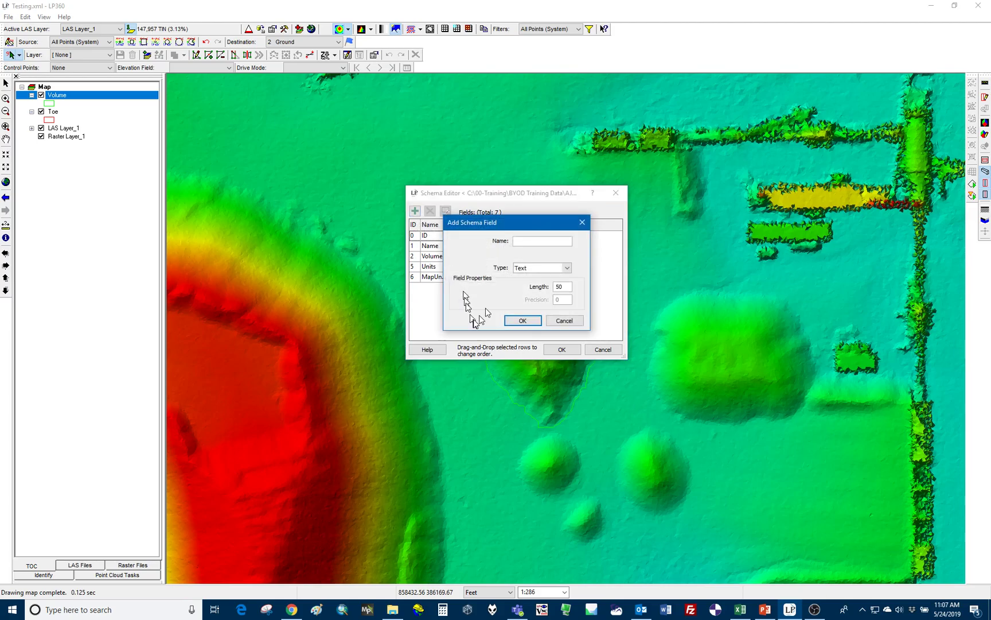
pyautogui.write('Matl.Code')
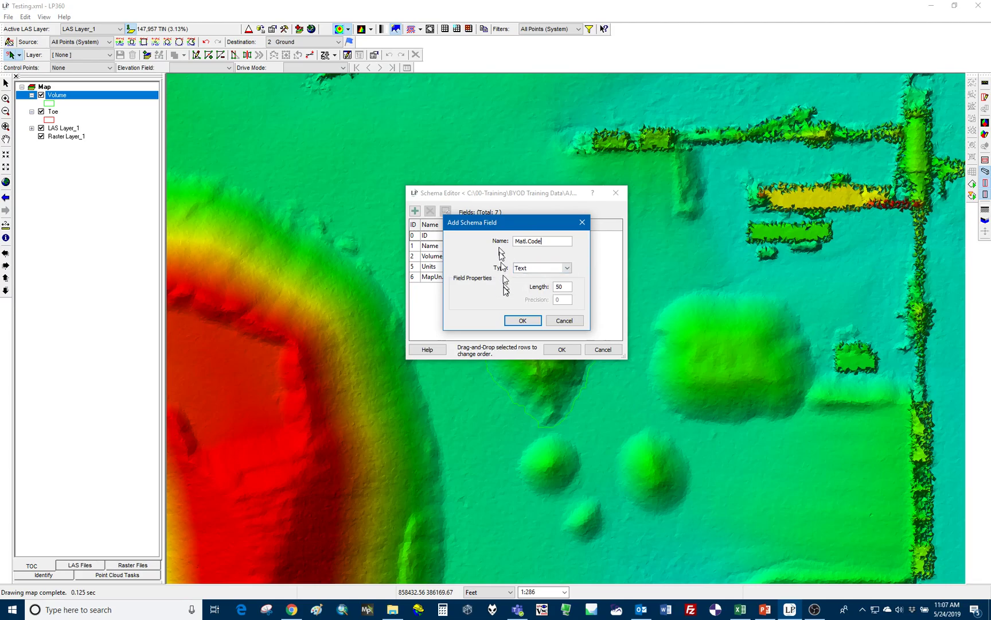
pyautogui.click(516, 322)
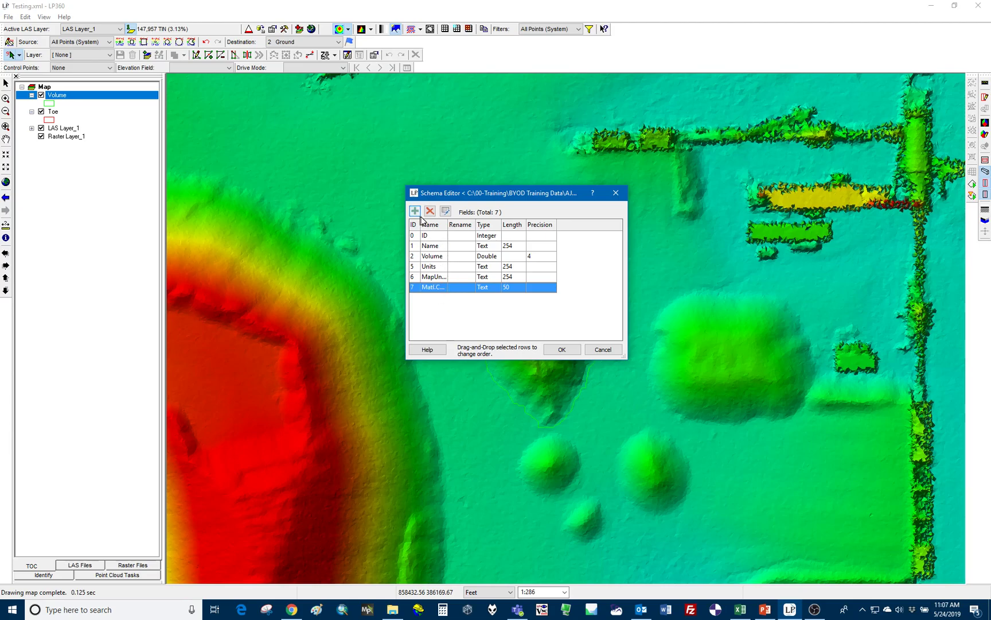
# Rename the Matl.Code field as Matl.Des and widen the Name column of the field list
pyautogui.click(441, 276)
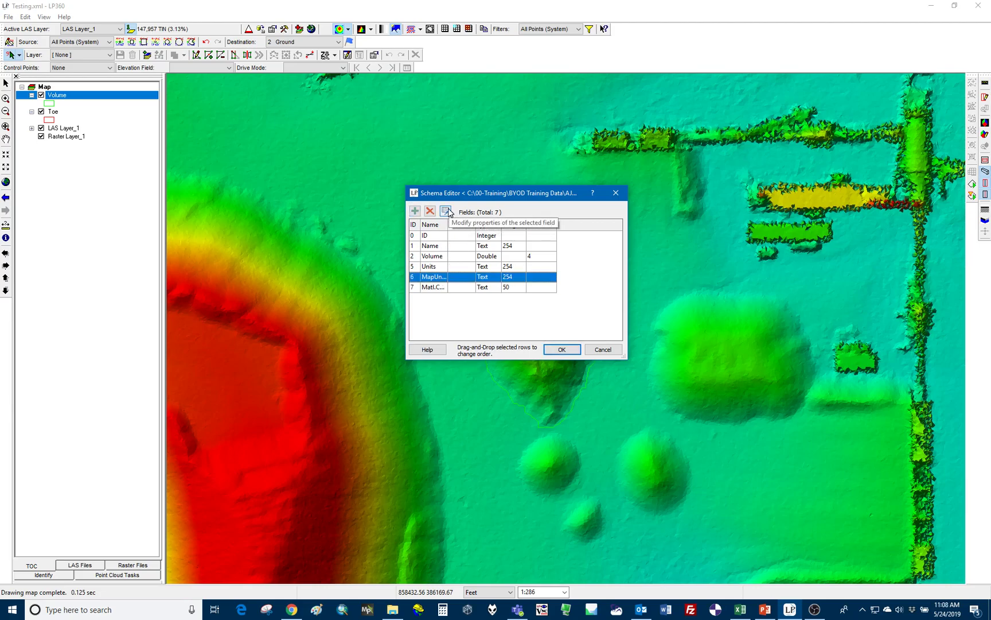
pyautogui.click(441, 287)
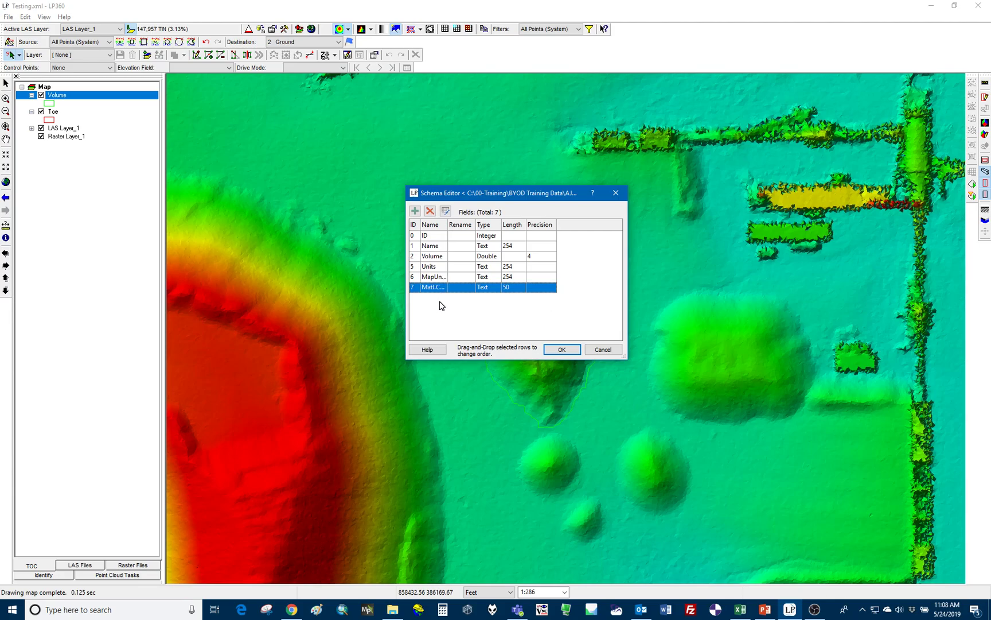
pyautogui.click(446, 211)
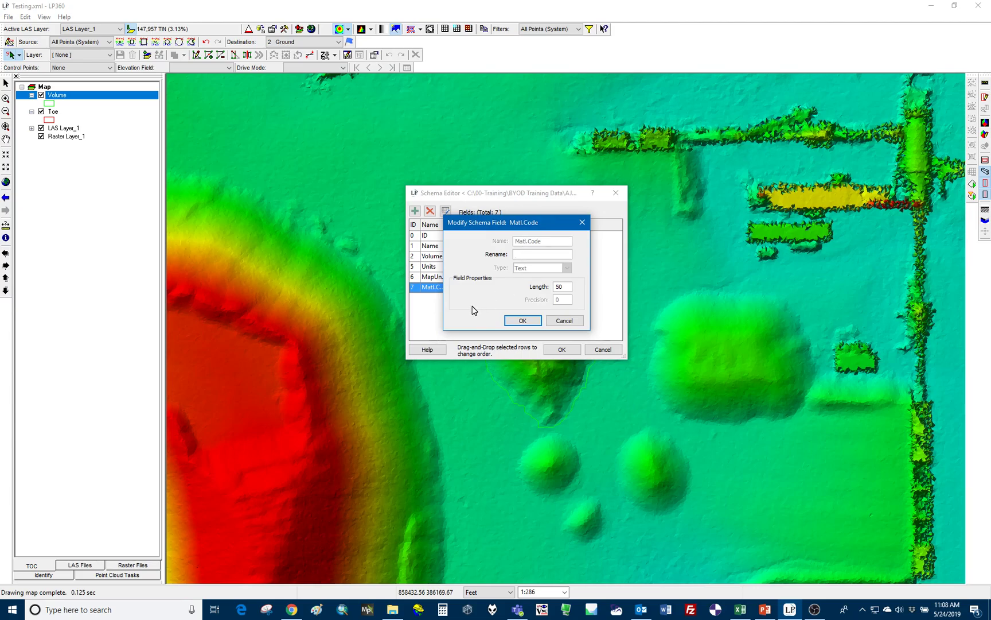
pyautogui.write('Me')
pyautogui.write('t')
pyautogui.write('l.')
pyautogui.write('Des')
pyautogui.click(521, 320)
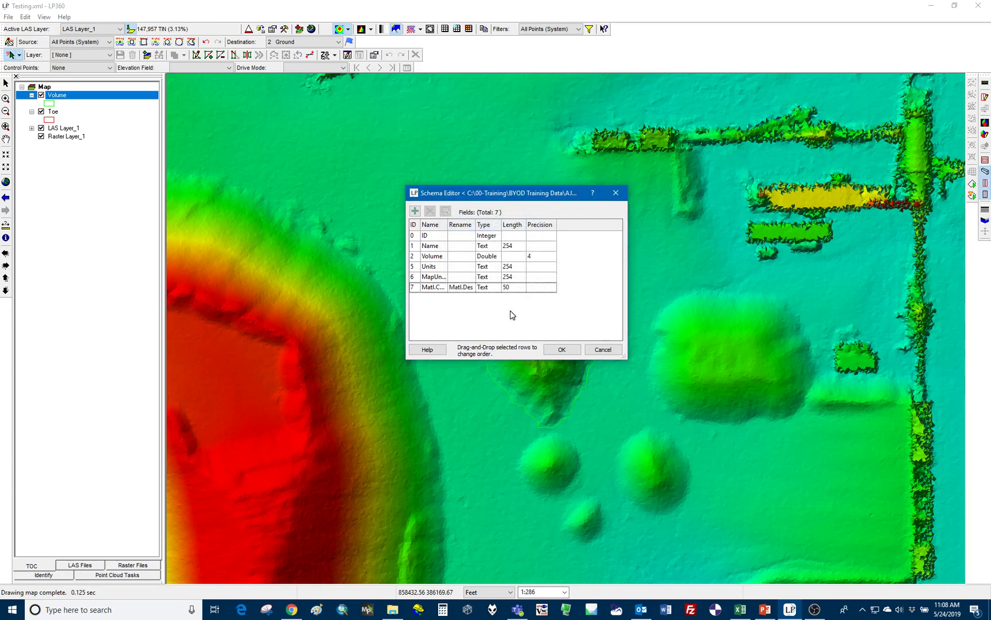
pyautogui.moveTo(448, 230); pyautogui.dragTo(473, 230)
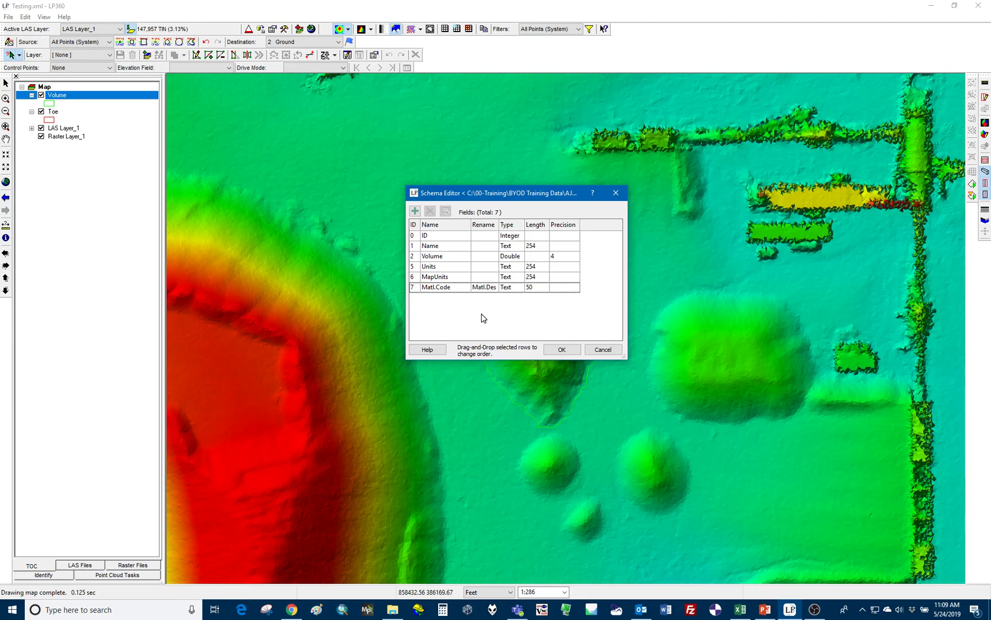
# Add a text field named Density with a length of 50 to the schema
pyautogui.click(415, 211)
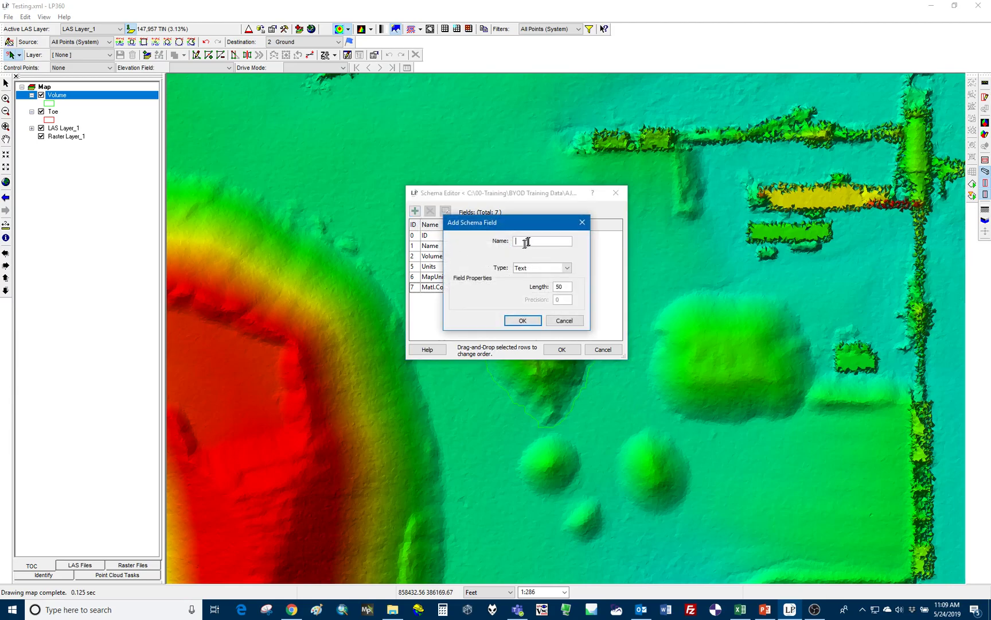
pyautogui.write('Densit')
pyautogui.click(523, 320)
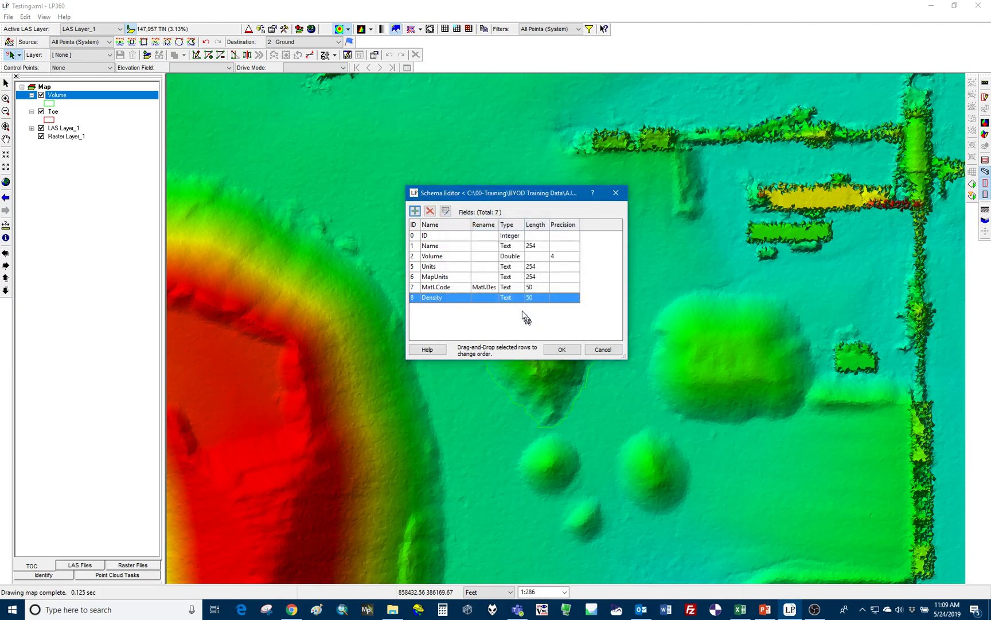
# Add a text field named DensityUnt with a length of 50 and apply the schema changes
pyautogui.click(415, 211)
pyautogui.write('Density')
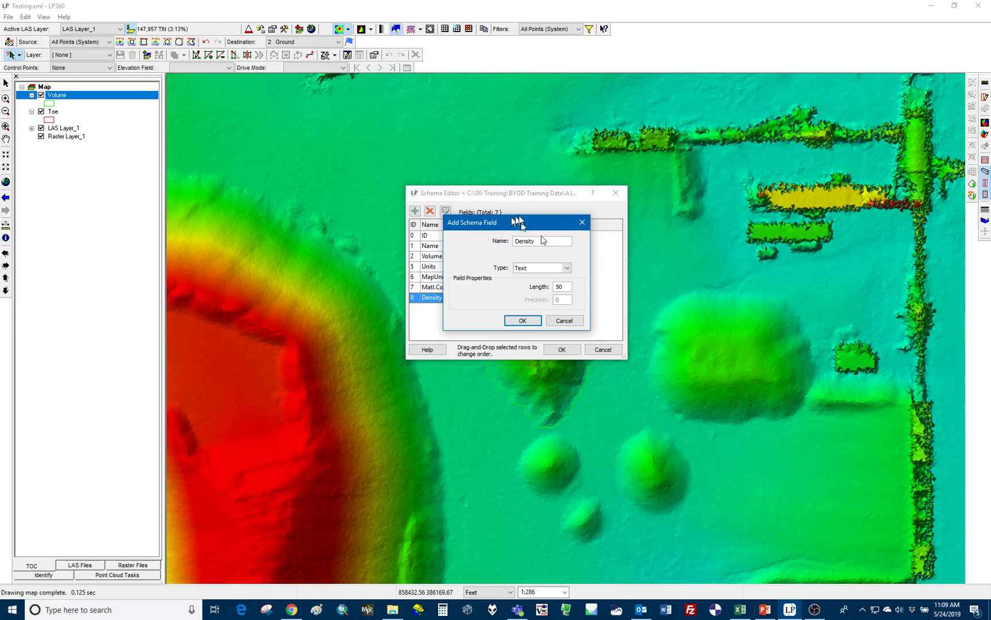
pyautogui.write('Unt')
pyautogui.click(569, 267)
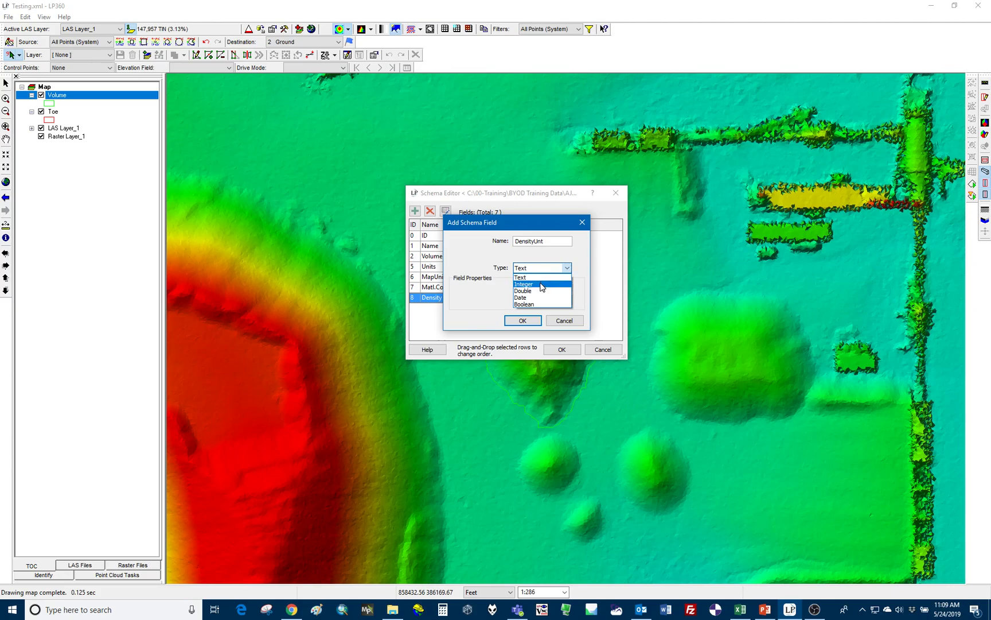
pyautogui.click(544, 278)
pyautogui.click(523, 321)
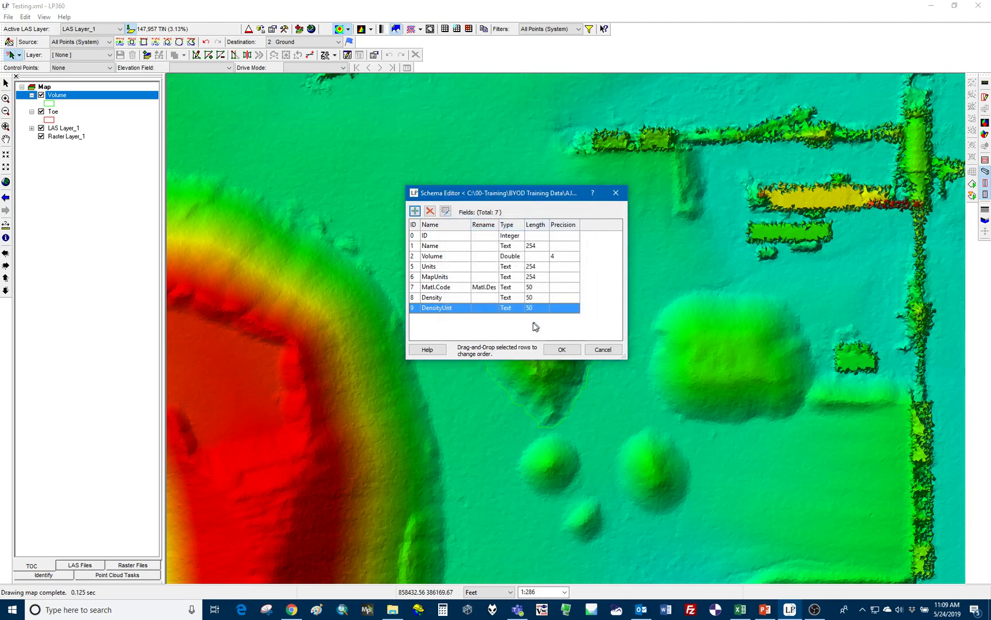
pyautogui.click(560, 350)
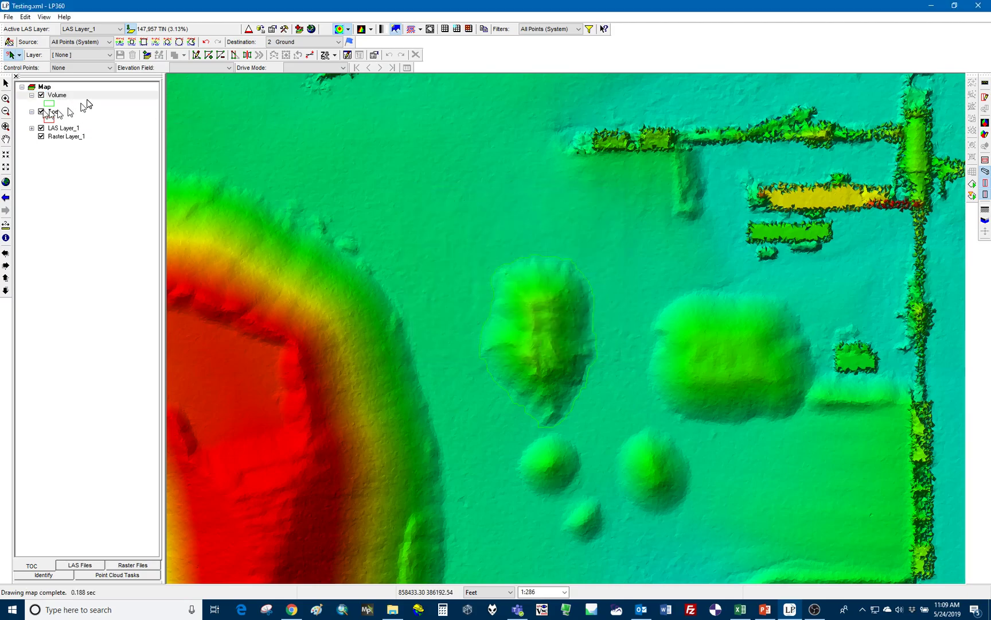
# Open the Volume layer in Feature Analyst and change its single feature's Name to Pile 1
pyautogui.rightClick(90, 99)
pyautogui.click(90, 98)
pyautogui.rightClick(80, 97)
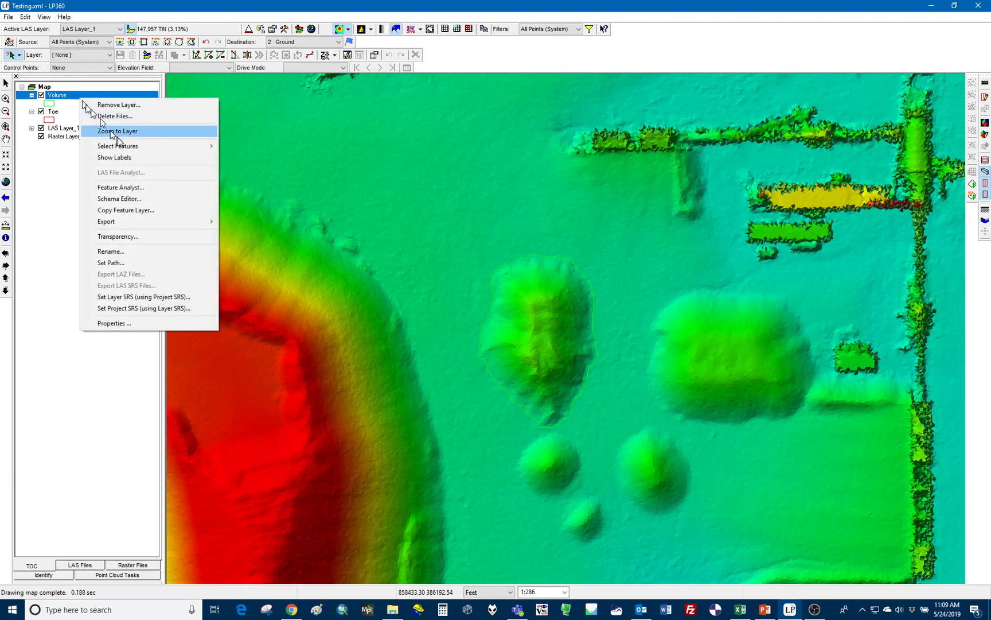
pyautogui.click(148, 191)
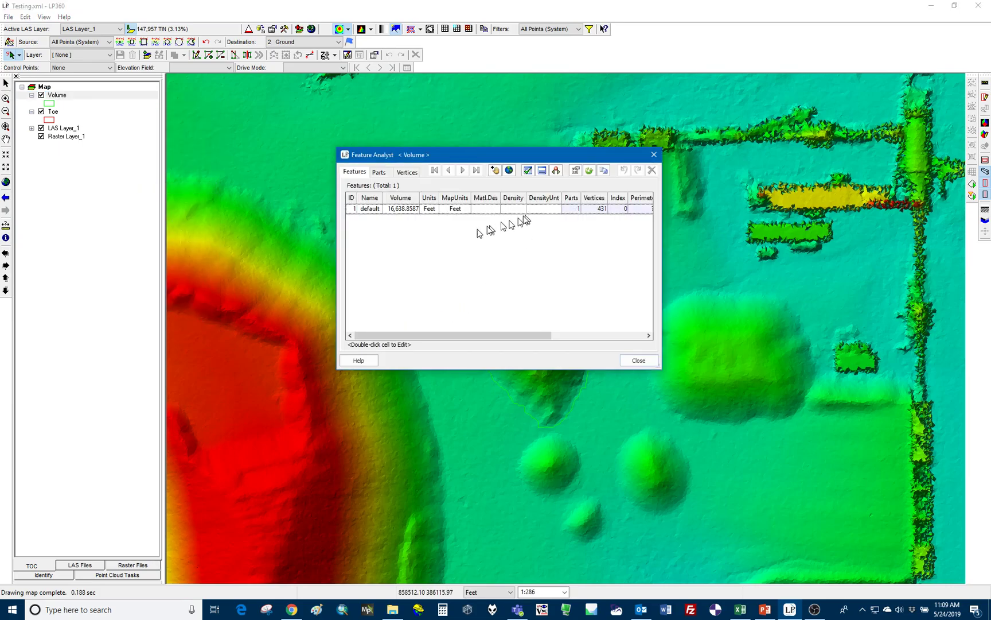
pyautogui.click(374, 210)
pyautogui.doubleClick(374, 210)
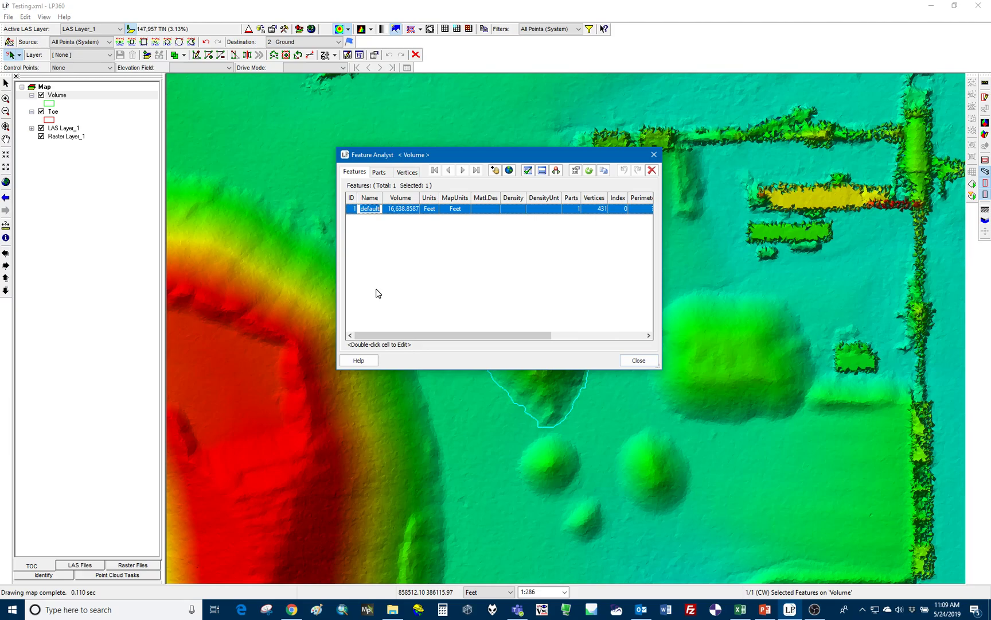
pyautogui.write('Pile 1')
pyautogui.click(482, 293)
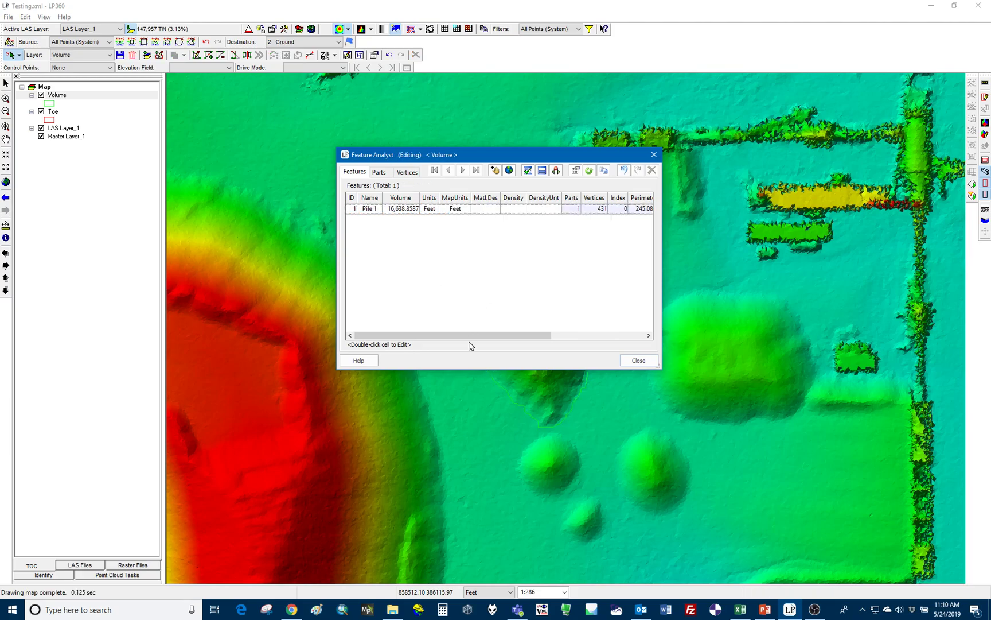
# Try 9871 and Sand as Matl.Des values for Pile 1
pyautogui.click(485, 208)
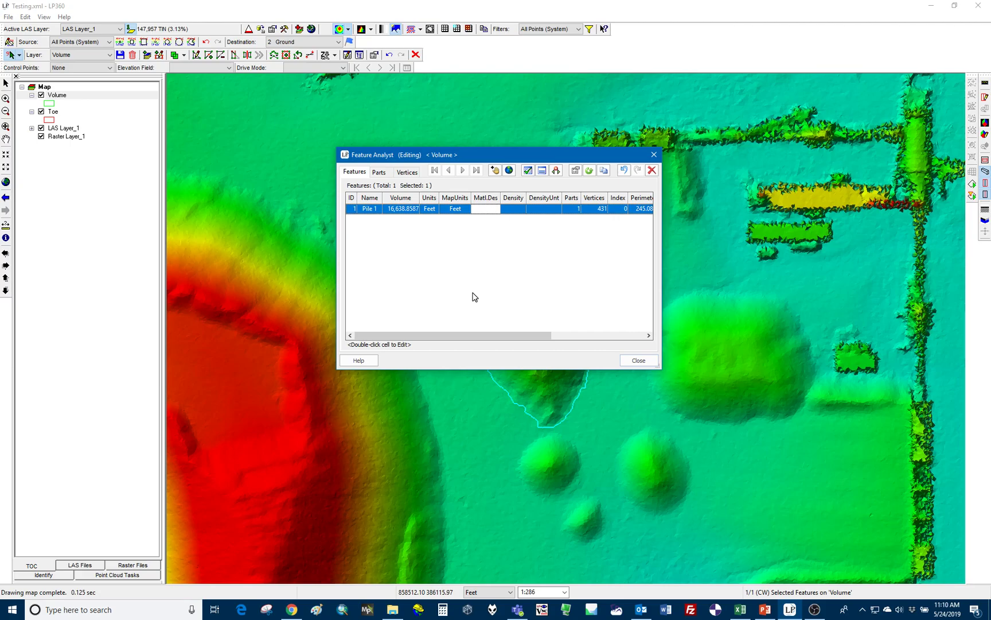
pyautogui.write('9871')
pyautogui.click(463, 263)
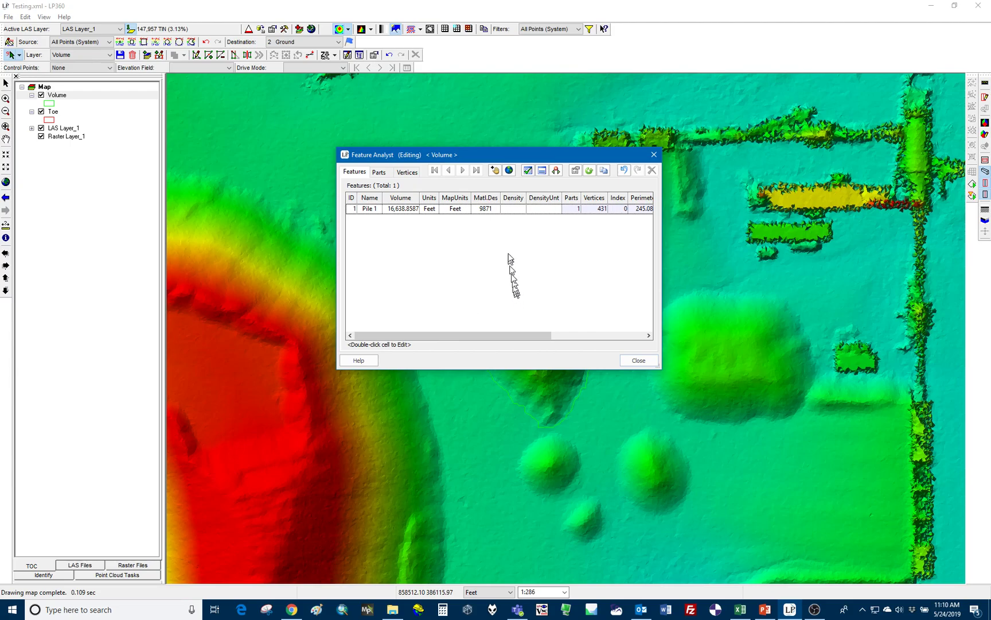
pyautogui.doubleClick(492, 209)
pyautogui.write('Sand')
pyautogui.press('Return')
# Set Pile 1's Matl.Des value to Crushed RAP and widen that column to fit the text
pyautogui.doubleClick(489, 210)
pyautogui.write('Crush')
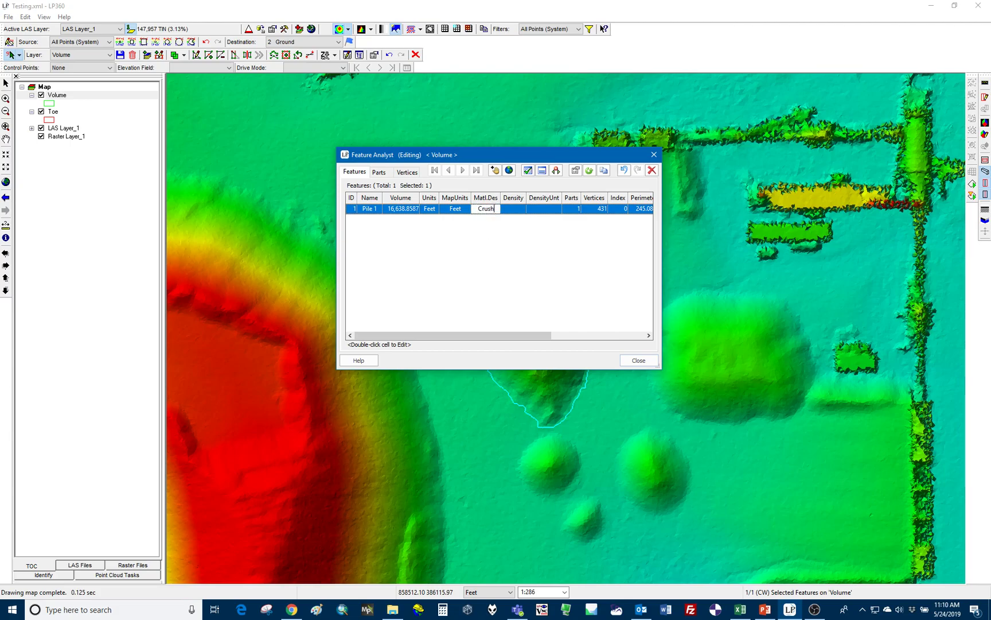
pyautogui.write('ed RAP')
pyautogui.press('Return')
pyautogui.moveTo(501, 198); pyautogui.dragTo(519, 197)
pyautogui.click(541, 259)
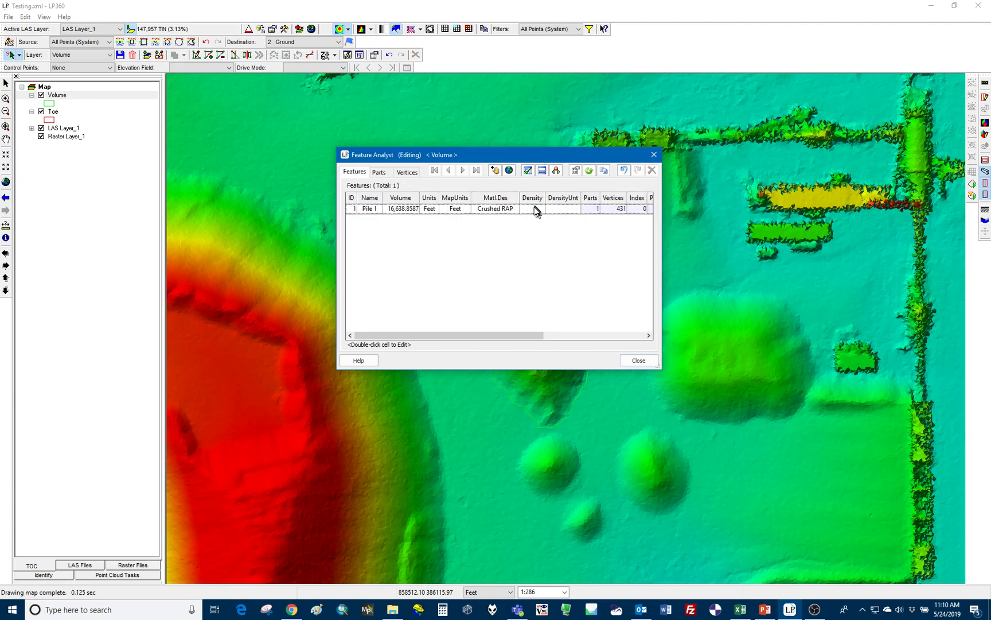
# Set Pile 1's Density to 100 and its DensityUnt value to lb/cf
pyautogui.doubleClick(534, 209)
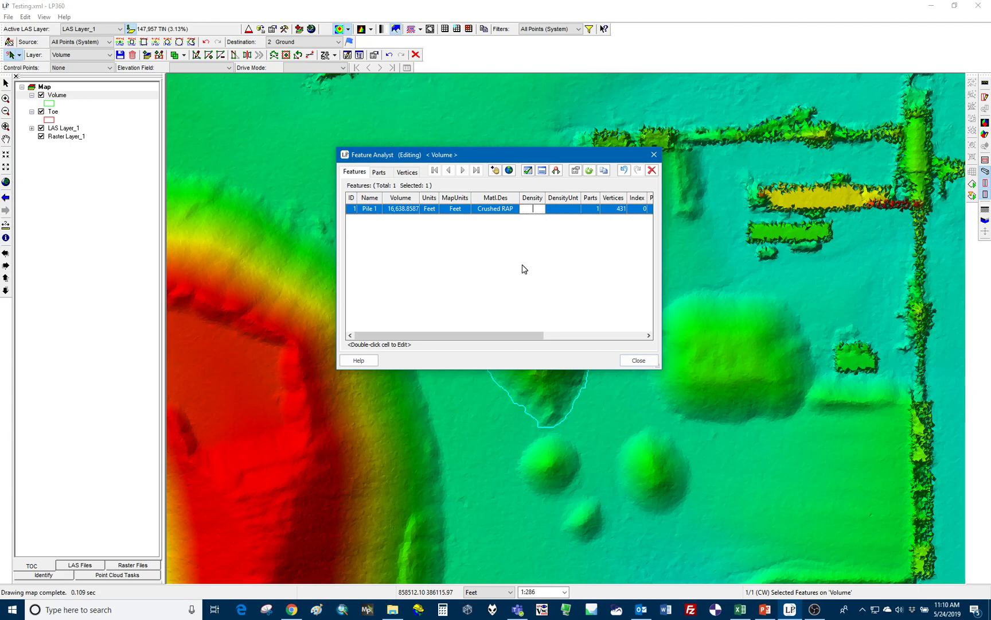
pyautogui.write('100')
pyautogui.doubleClick(562, 208)
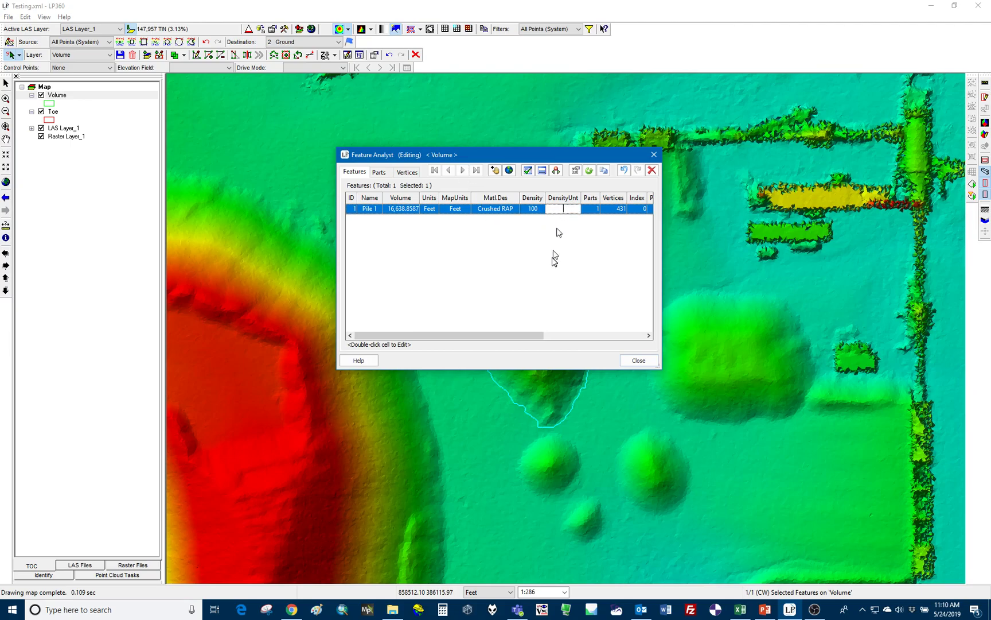
pyautogui.write('lb/cf')
pyautogui.click(491, 261)
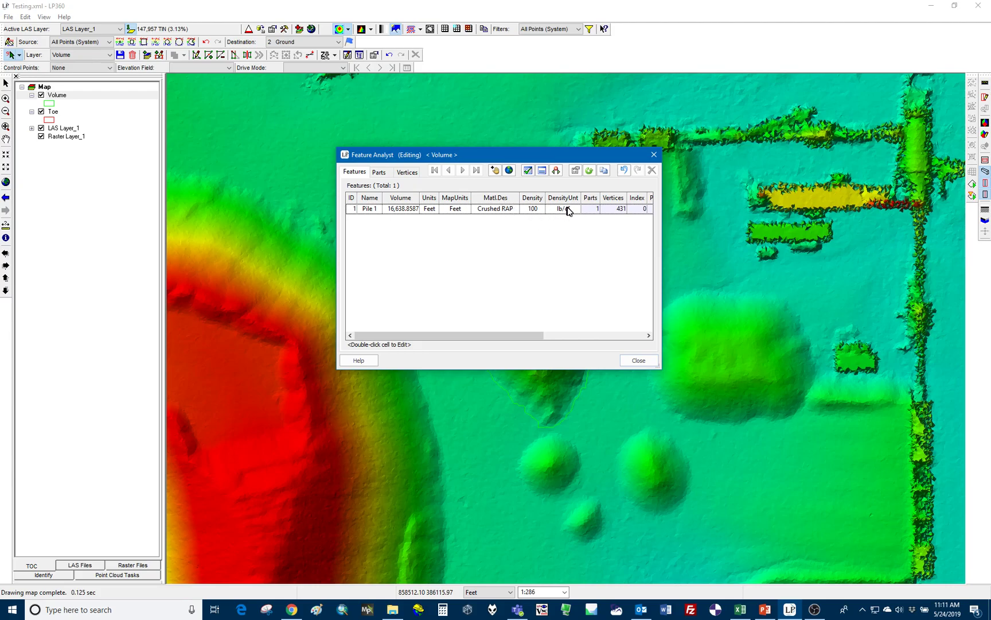
# Close Feature Analyst and save the feature edits to the Volume layer
pyautogui.click(634, 360)
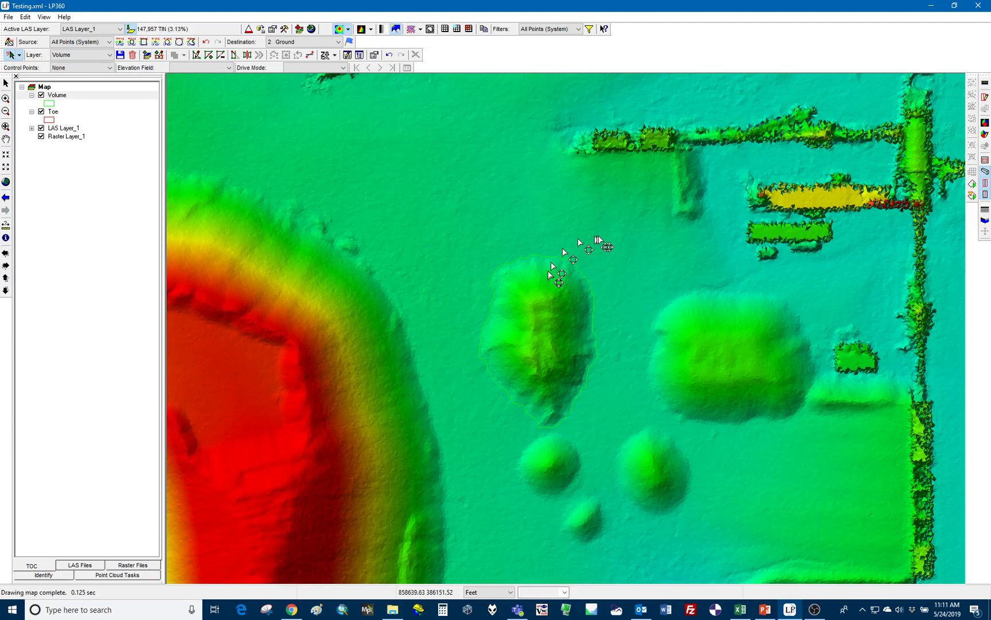
pyautogui.click(121, 55)
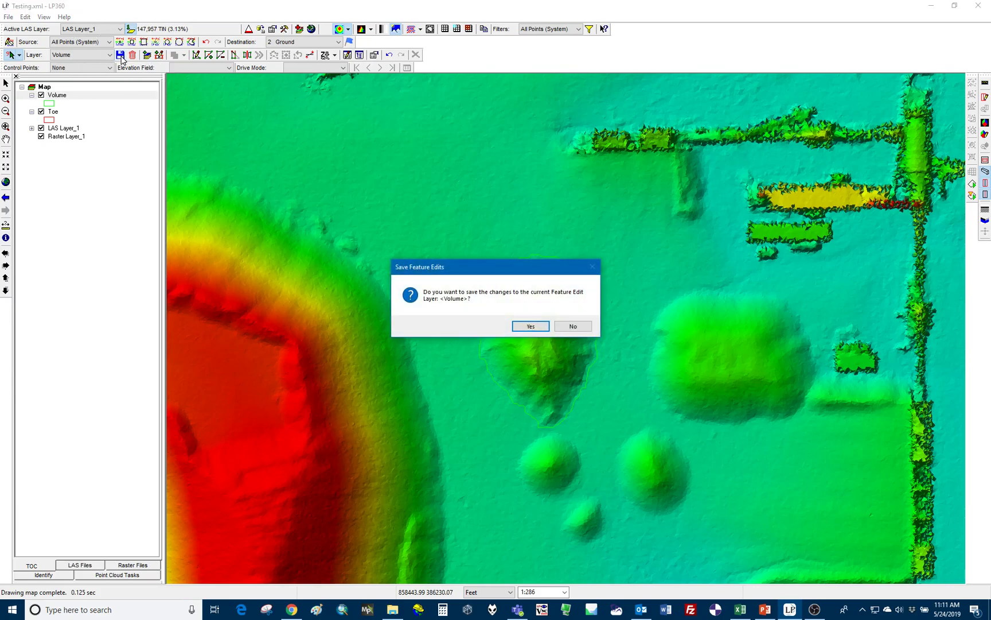
pyautogui.click(531, 326)
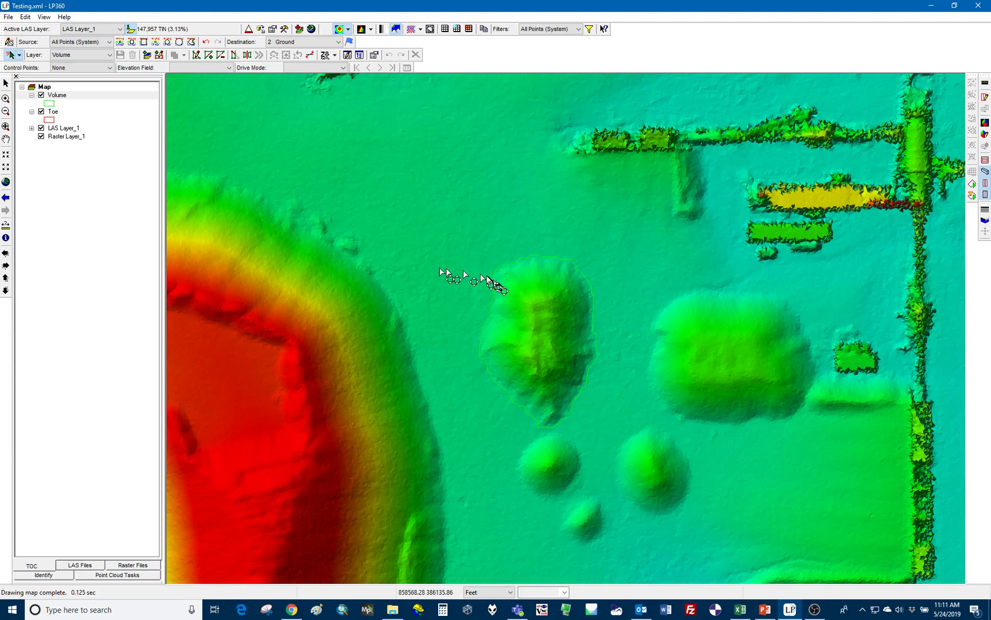
# Switch to Chrome and examine the labelled stockpile on the Plant 7 map and the volumes table in the Site Volumes PDF report
pyautogui.click(292, 614)
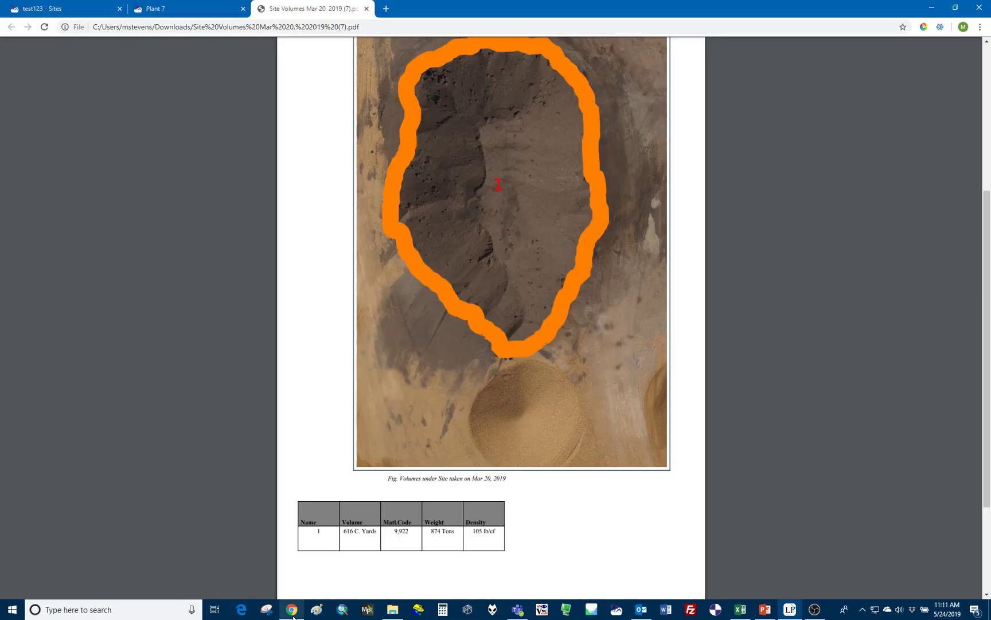
pyautogui.click(210, 12)
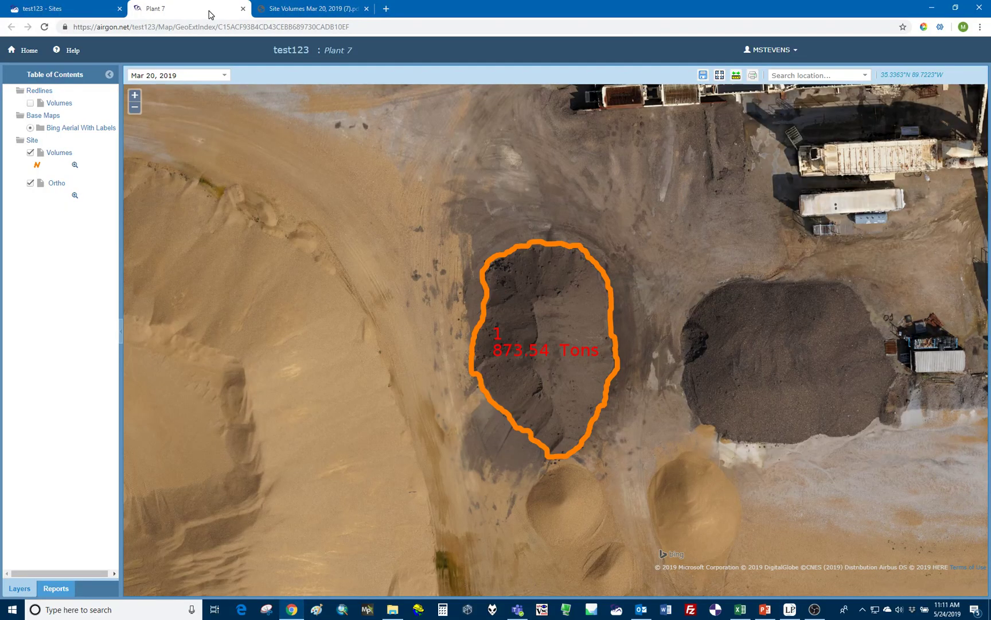
pyautogui.scroll(-3, 276, 315)
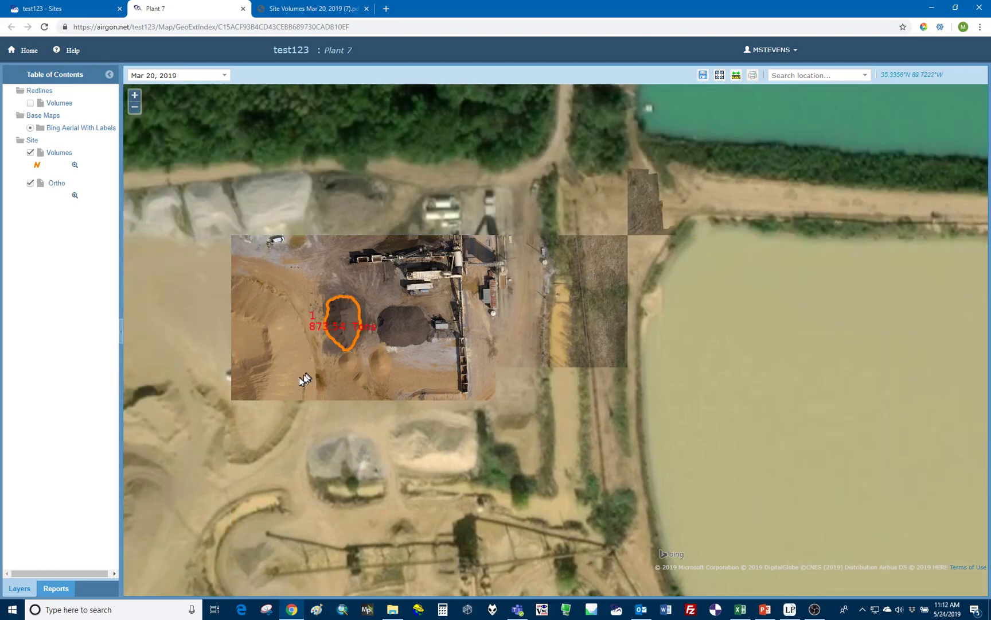
pyautogui.moveTo(299, 377); pyautogui.dragTo(466, 396)
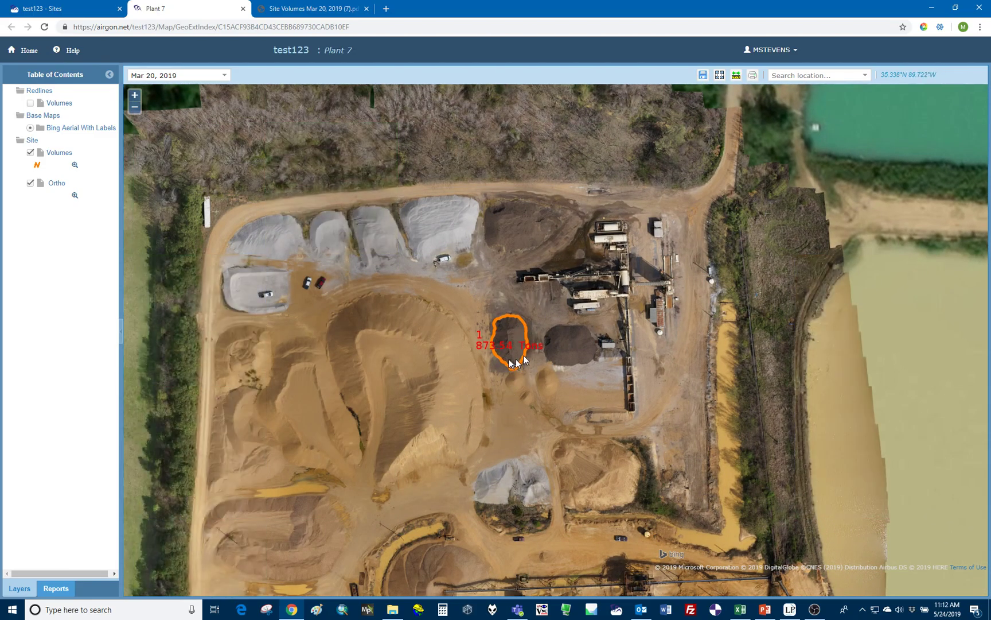
pyautogui.scroll(1, 507, 343)
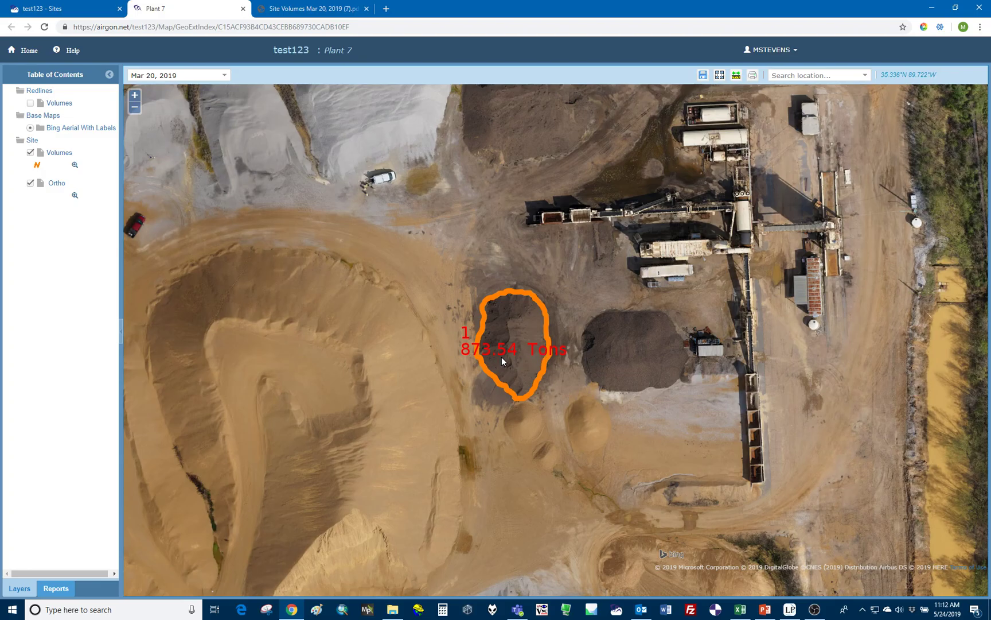
pyautogui.click(331, 7)
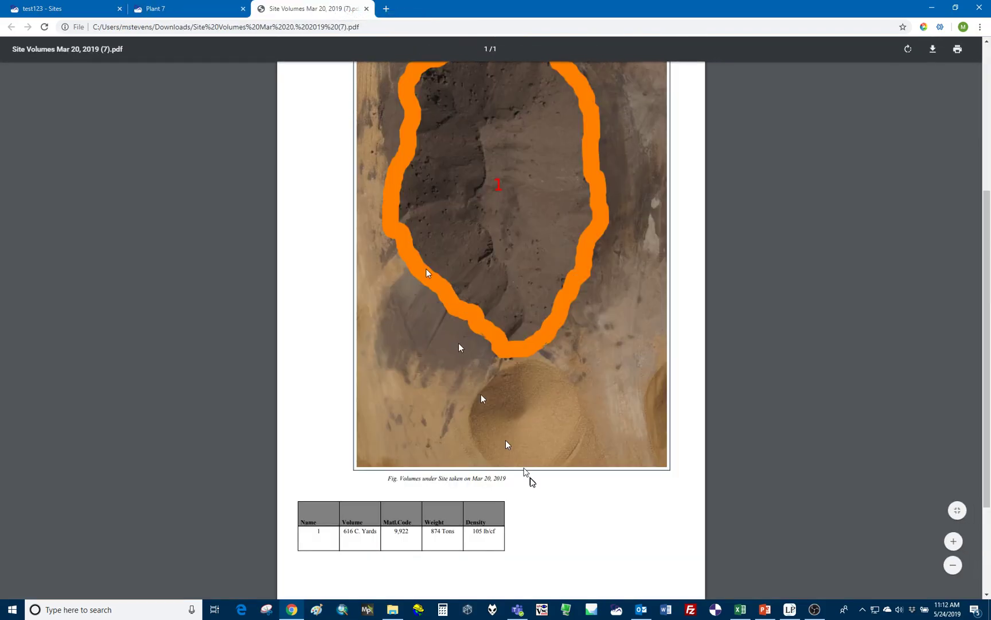
pyautogui.scroll(5, 510, 428)
pyautogui.scroll(-5, 507, 414)
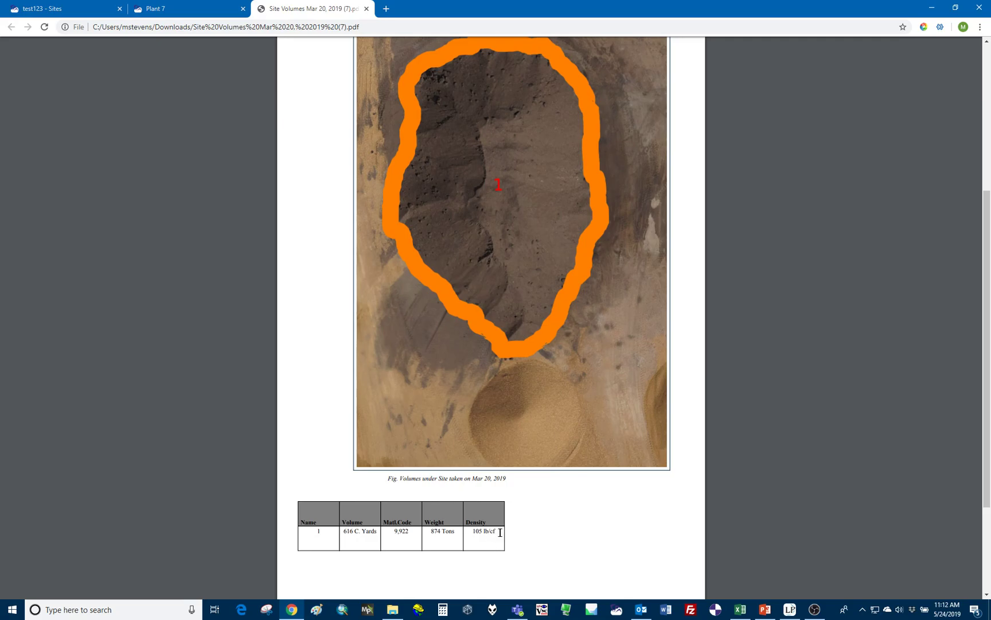
pyautogui.hotkey('alt', 'Tab')
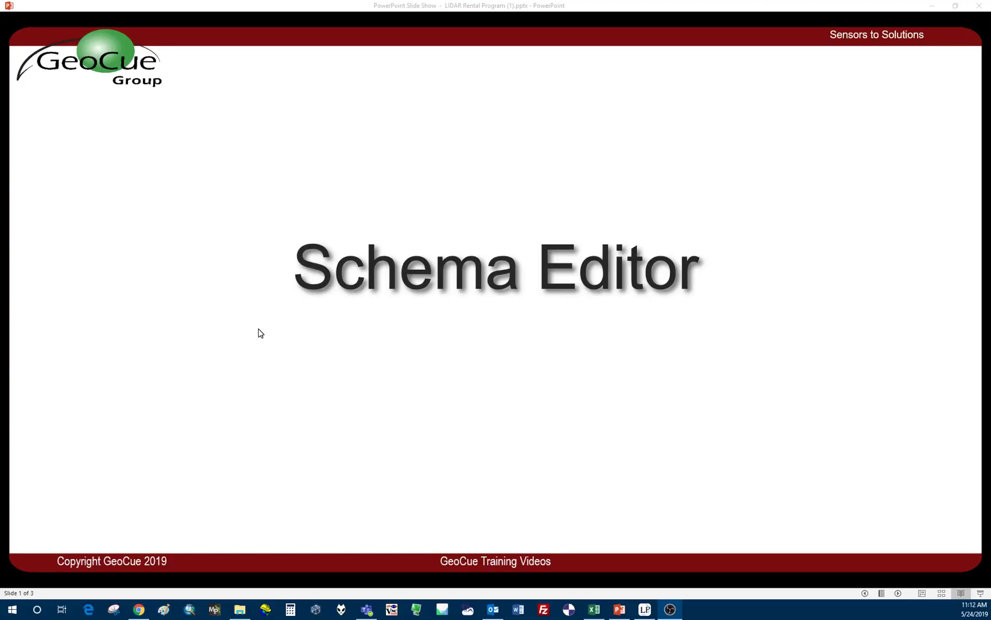
pyautogui.click(372, 297)
pyautogui.click(366, 299)
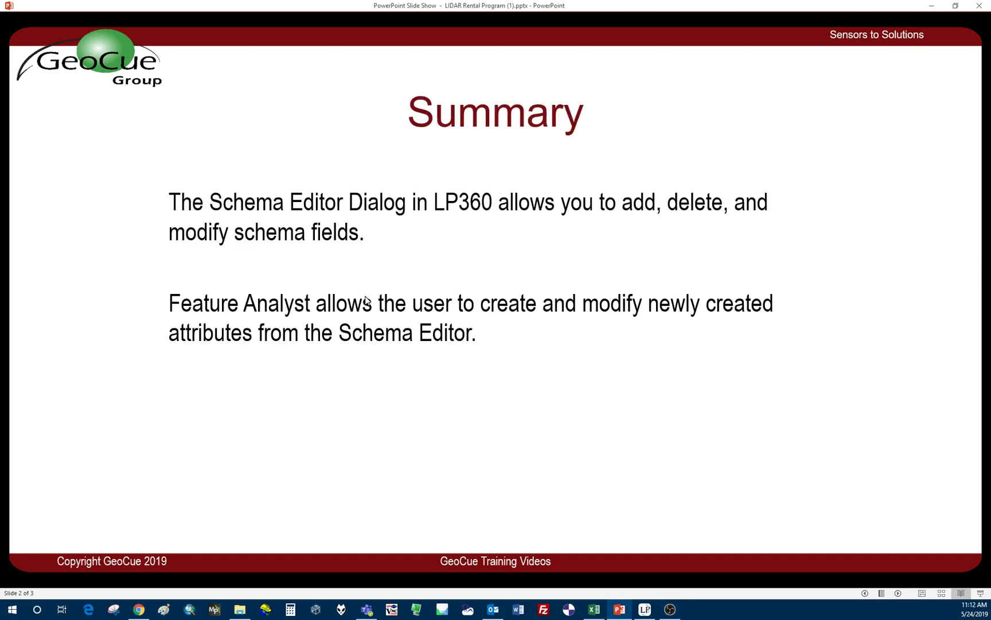